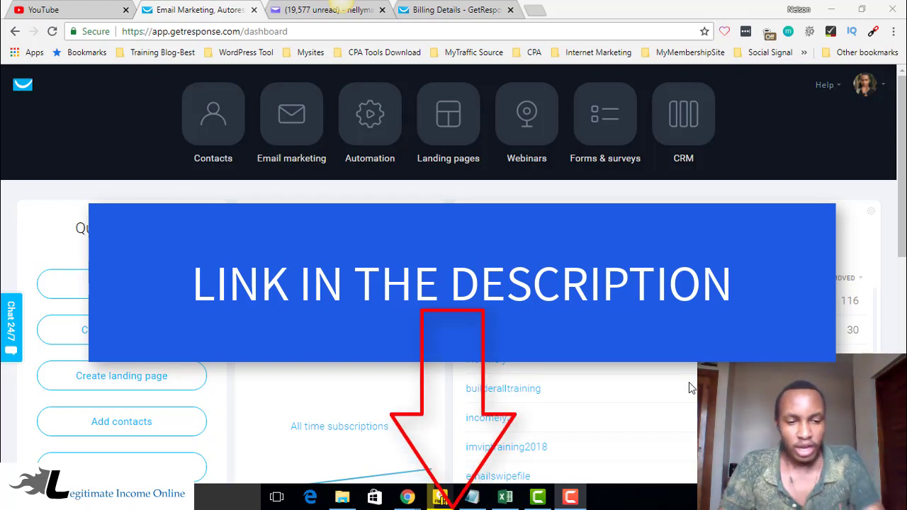
Switch to the Chrome window showing GetResponse's plan pricing page
{"action": "key", "text": "alt+Tab"}
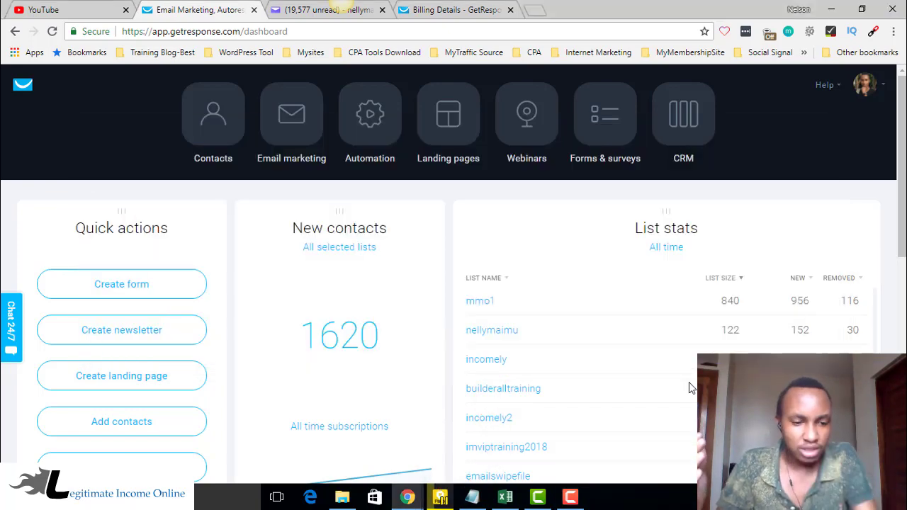
{"action": "key", "text": "alt+Tab"}
{"action": "key", "text": "Tab"}
{"action": "key", "text": "Tab"}
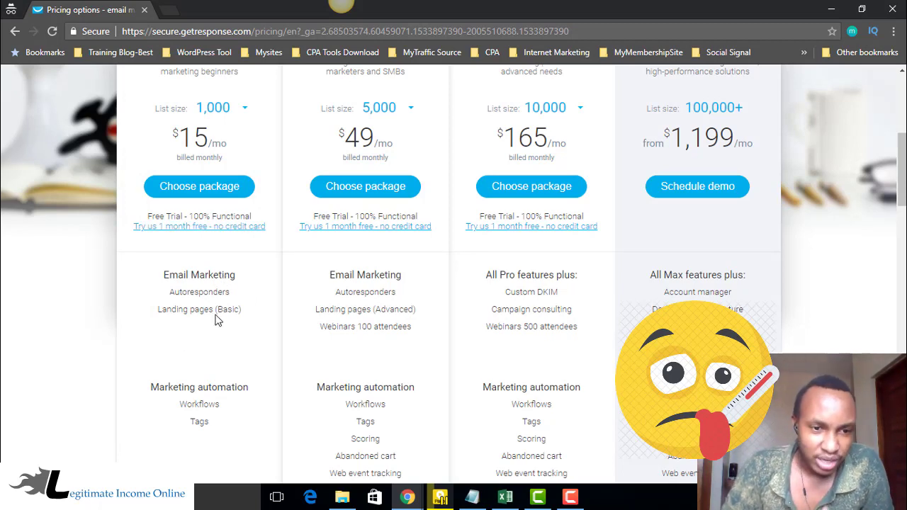
Set the Email plan's list size to 2,500, bringing its price to $25/mo
{"action": "scroll", "coordinate": [220, 317], "scroll_direction": "up", "scroll_amount": 5}
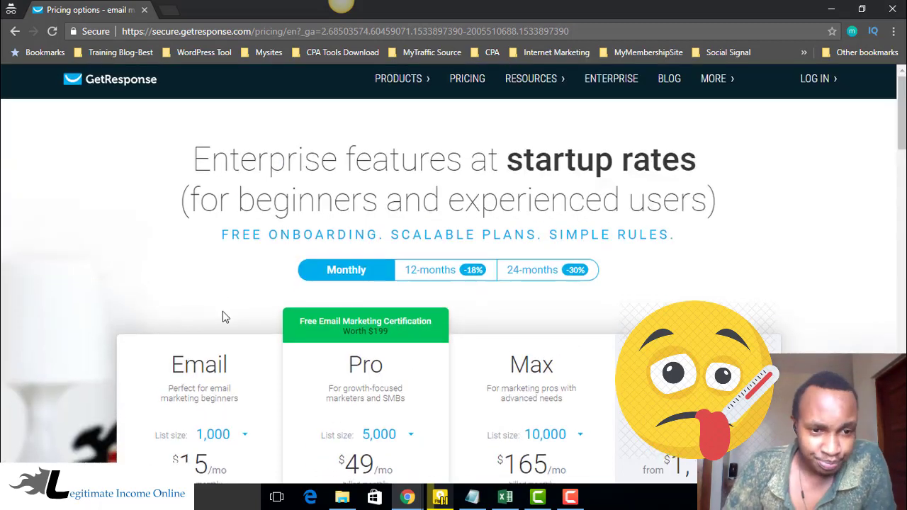
{"action": "scroll", "coordinate": [222, 317], "scroll_direction": "down", "scroll_amount": 1}
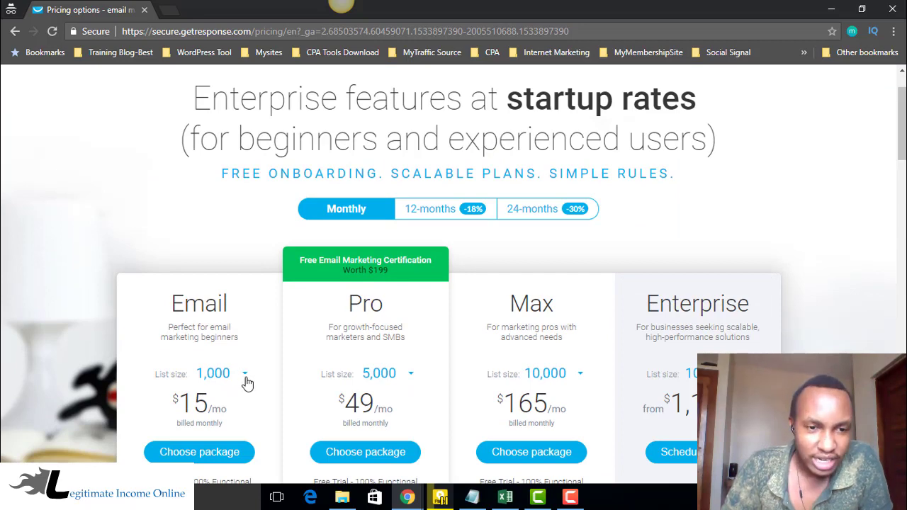
{"action": "left_click", "coordinate": [225, 401]}
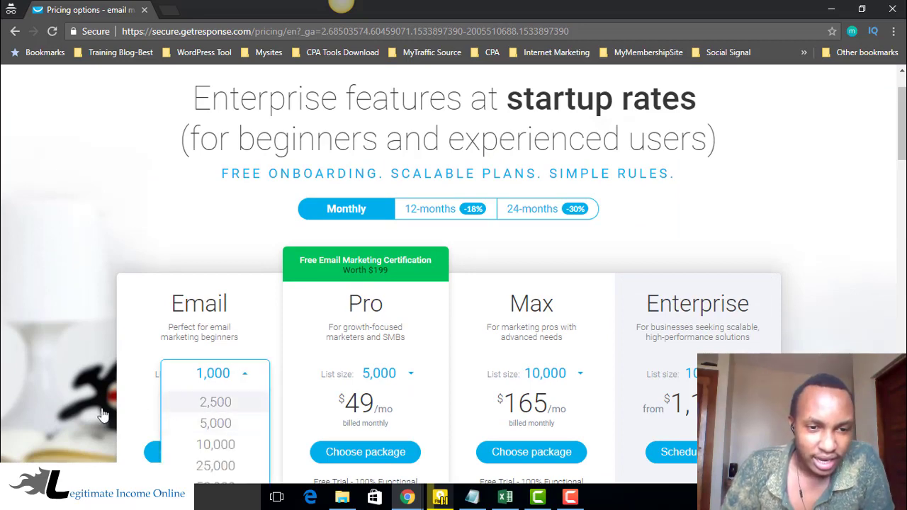
{"action": "scroll", "coordinate": [70, 369], "scroll_direction": "down", "scroll_amount": 2}
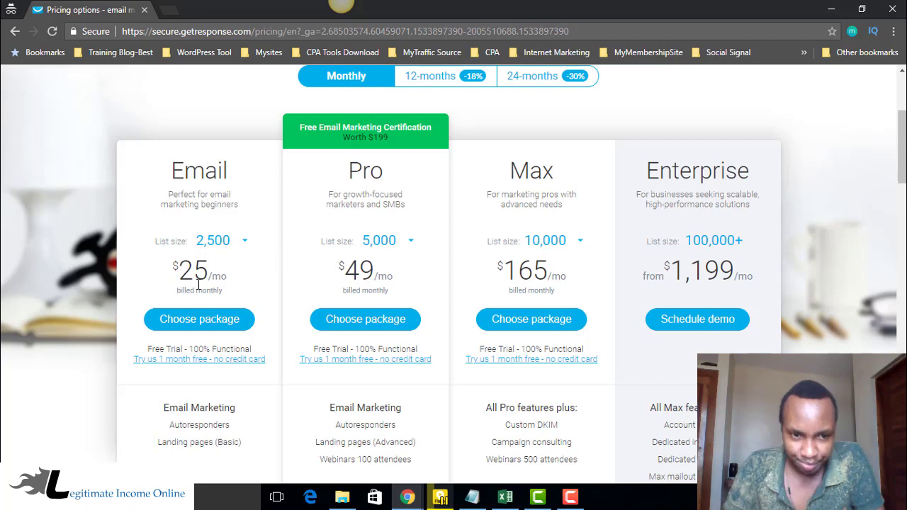
Return to the Chrome window with the GetResponse account dashboard
{"action": "key", "text": "alt+Tab"}
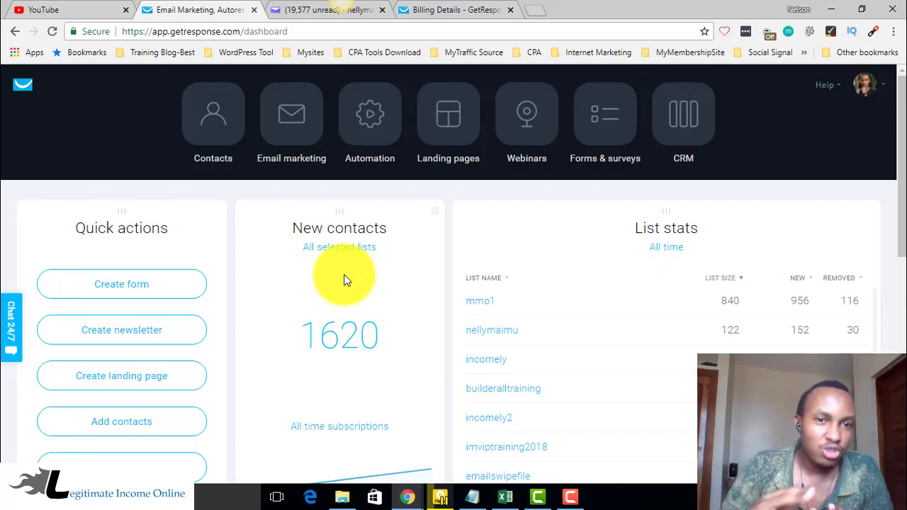
Open Account details through the avatar menu's Manage account option
{"action": "left_click", "coordinate": [884, 81]}
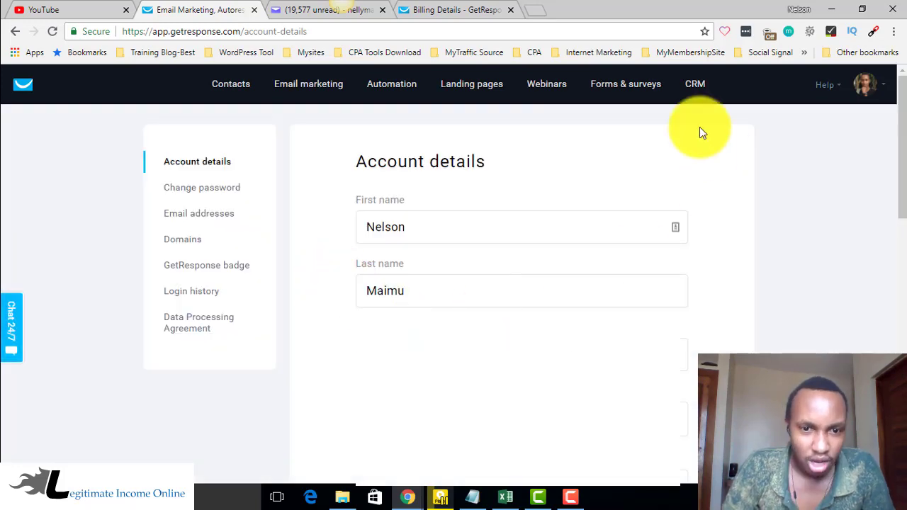
{"action": "left_click_drag", "start_coordinate": [206, 265], "coordinate": [561, 269]}
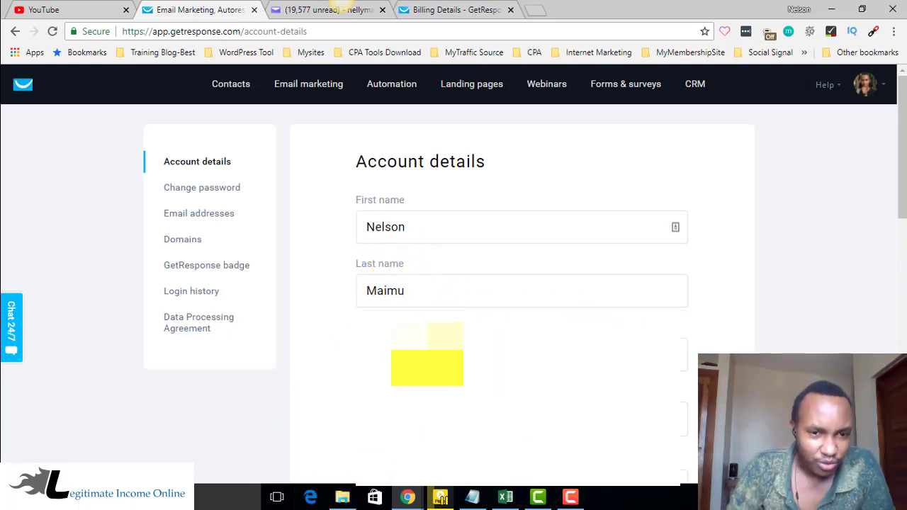
Go to Email addresses settings and open the Add email address form
{"action": "left_click", "coordinate": [221, 217]}
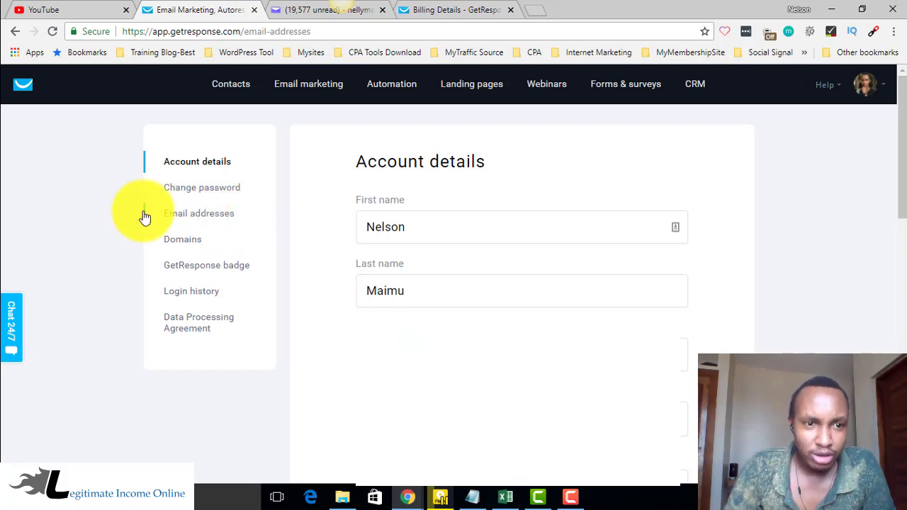
{"action": "left_click", "coordinate": [199, 214]}
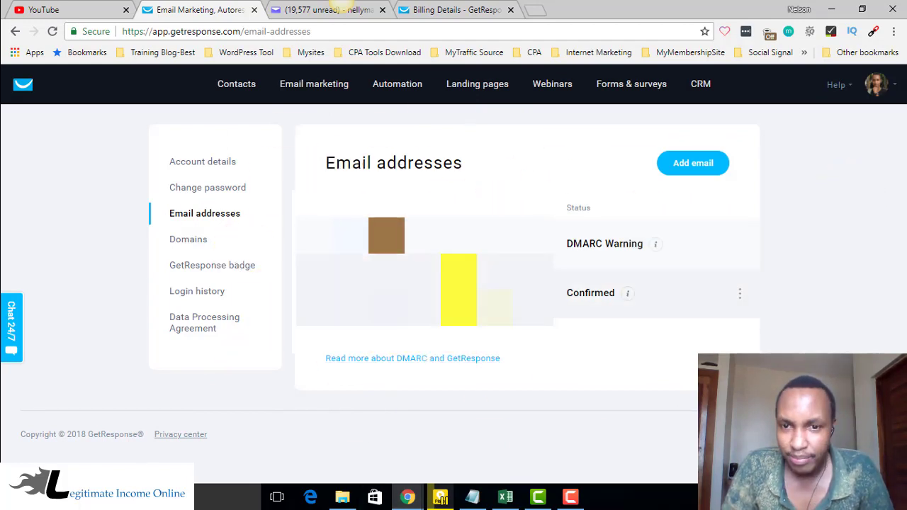
{"action": "left_click", "coordinate": [687, 165]}
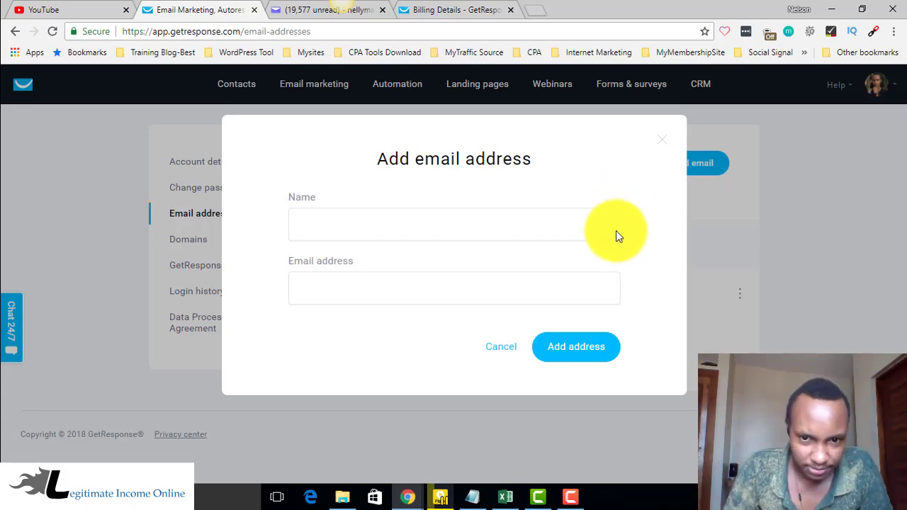
Fill in the new sender's name and email address, then close the form
{"action": "left_click", "coordinate": [360, 218]}
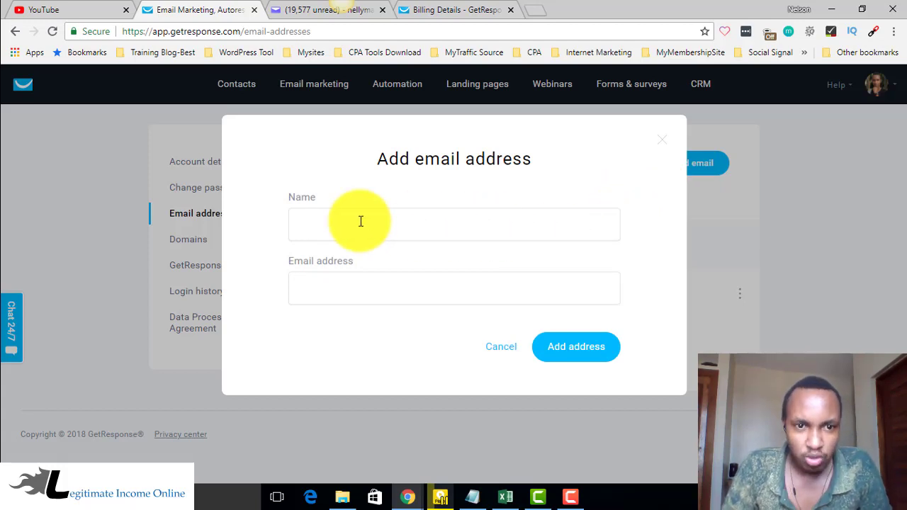
{"action": "left_click", "coordinate": [332, 283]}
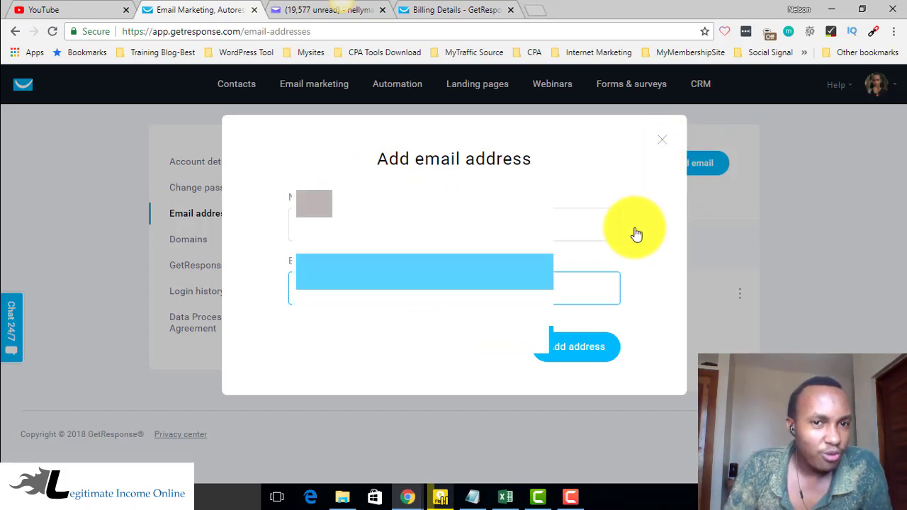
{"action": "key", "text": "Escape"}
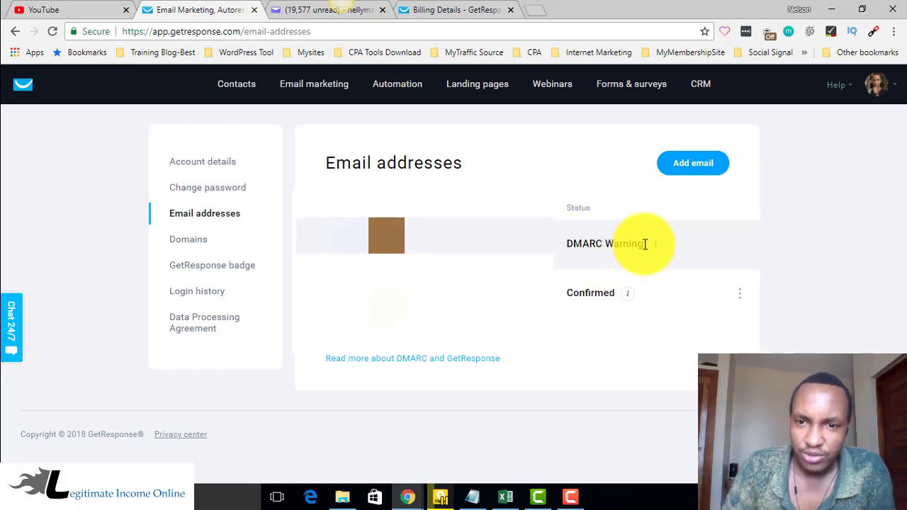
{"action": "mouse_move", "coordinate": [657, 244]}
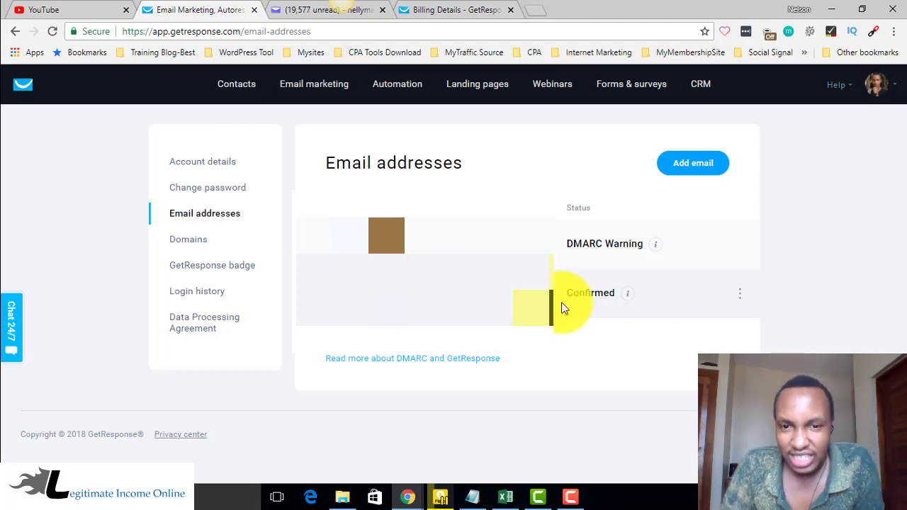
{"action": "mouse_move", "coordinate": [629, 294]}
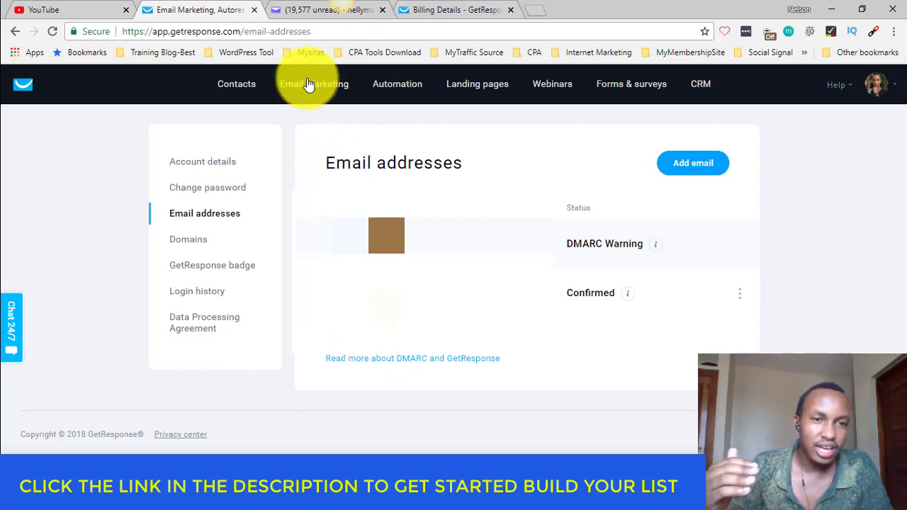
{"action": "left_click", "coordinate": [235, 88]}
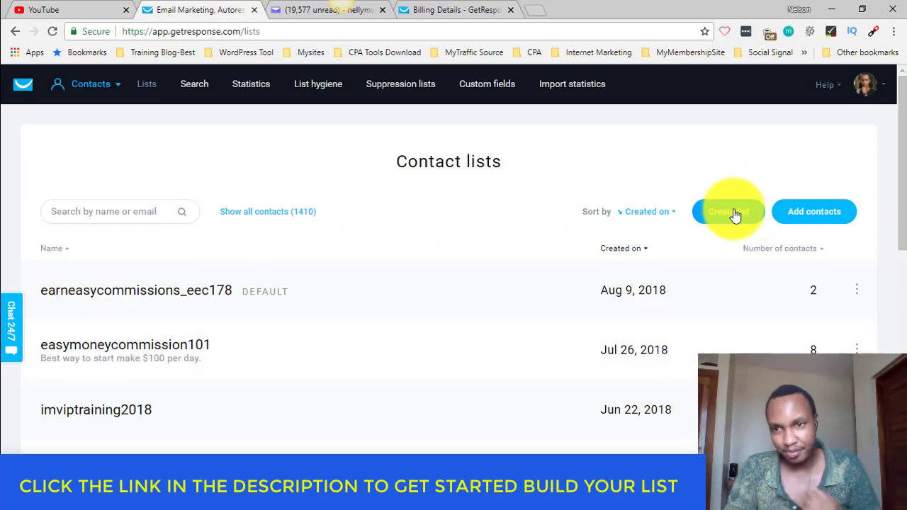
{"action": "left_click", "coordinate": [730, 212]}
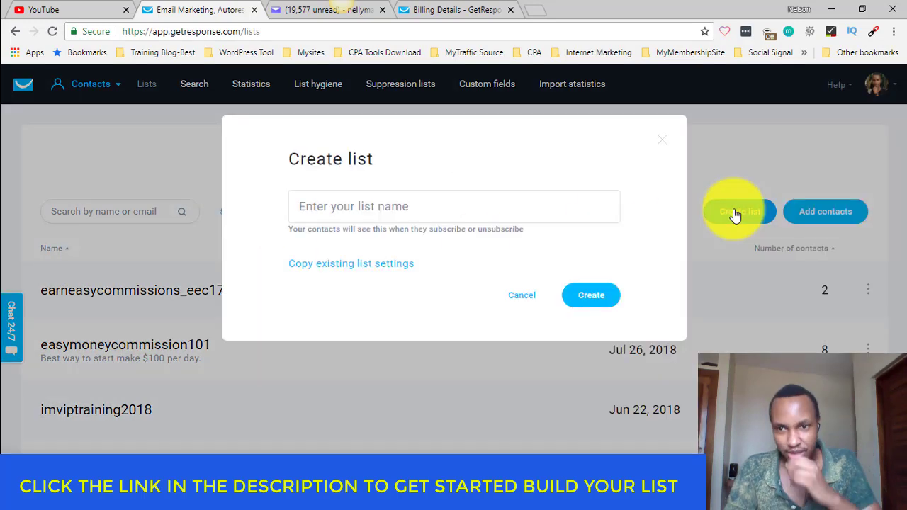
{"action": "left_click", "coordinate": [363, 206]}
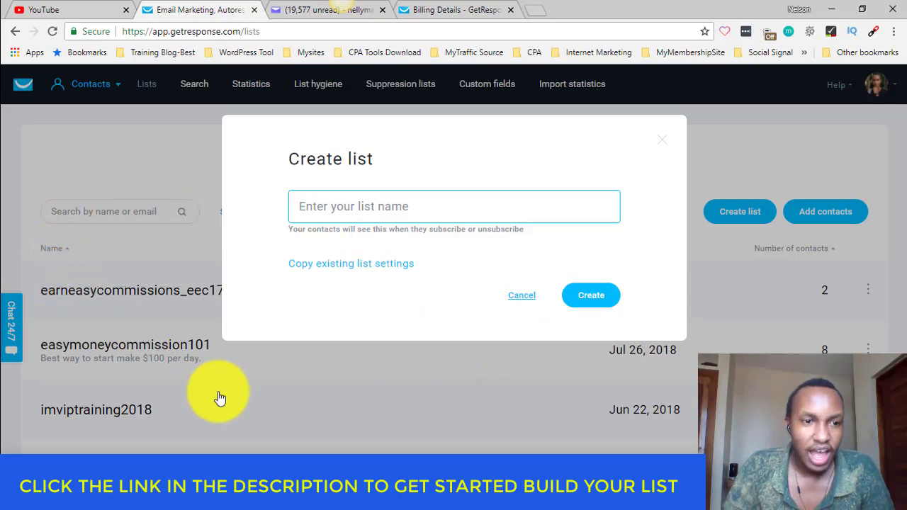
Cancel the new list and open Settings for list earneasycommissions_eec178
{"action": "left_click", "coordinate": [794, 306]}
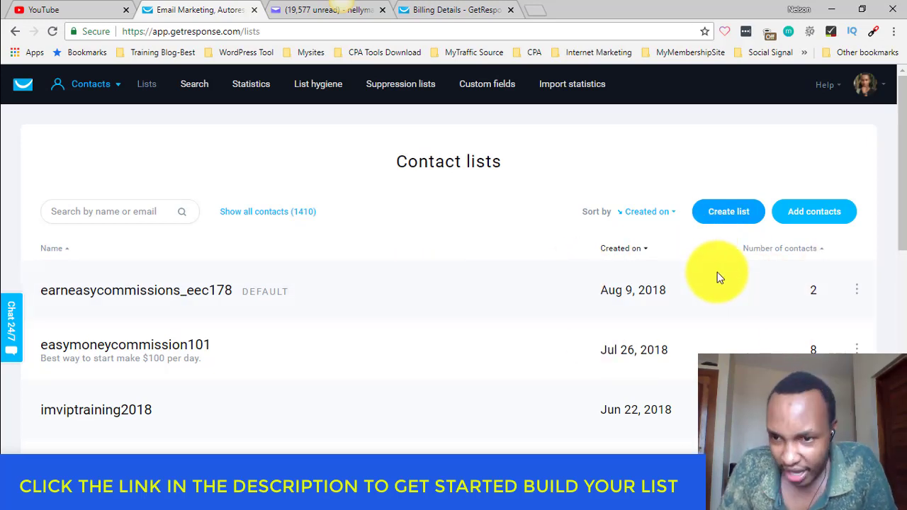
{"action": "left_click", "coordinate": [857, 290]}
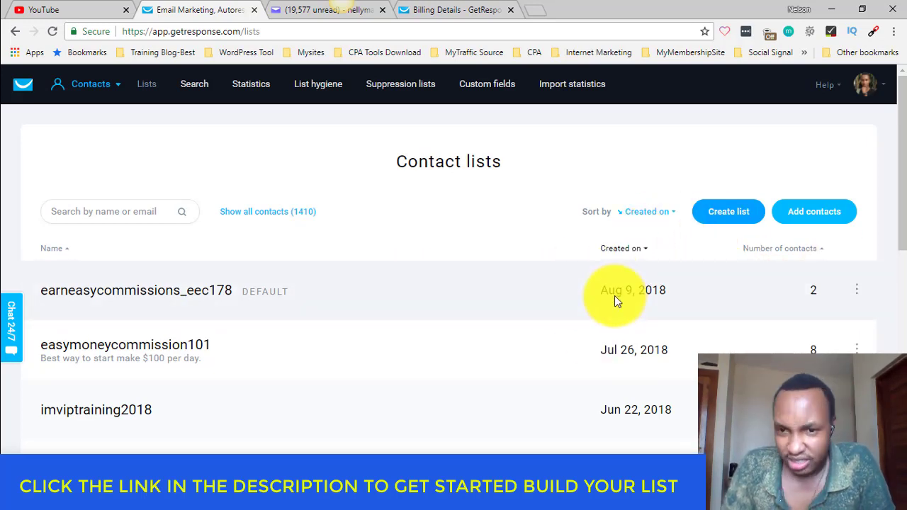
{"action": "left_click", "coordinate": [860, 290]}
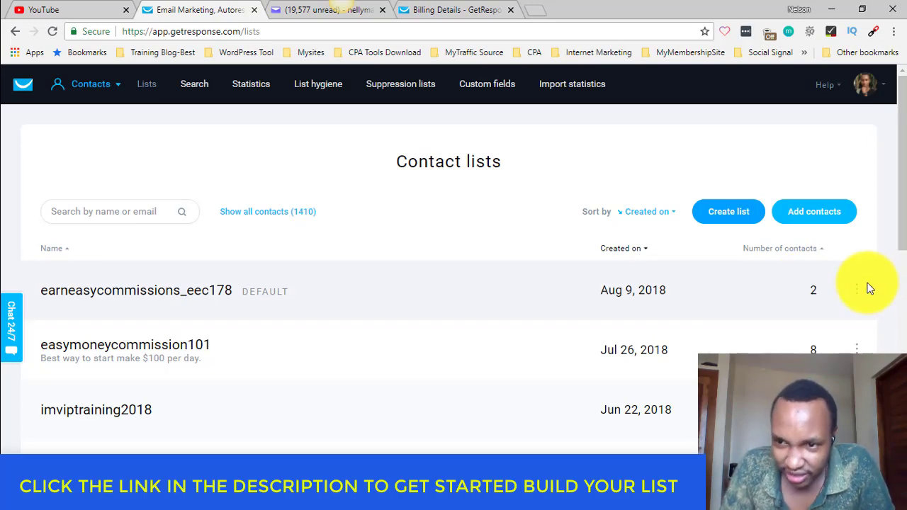
{"action": "left_click", "coordinate": [861, 289]}
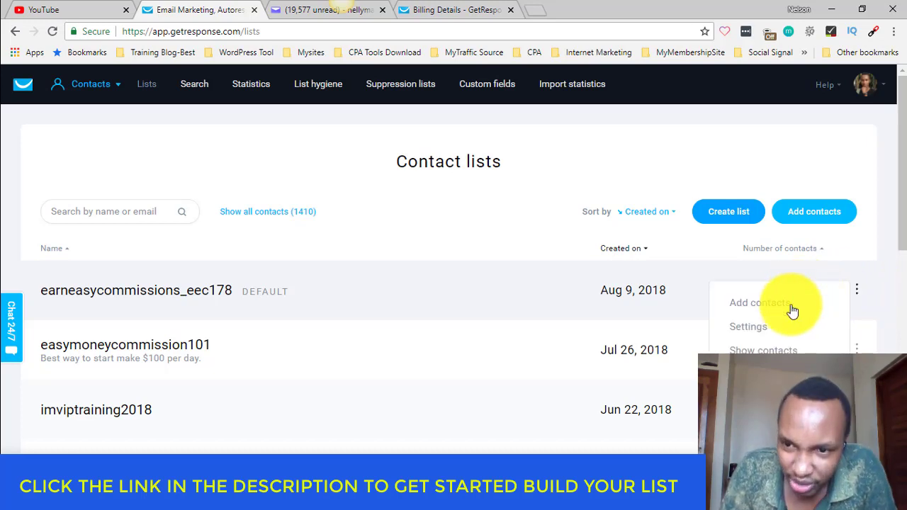
{"action": "left_click", "coordinate": [762, 329]}
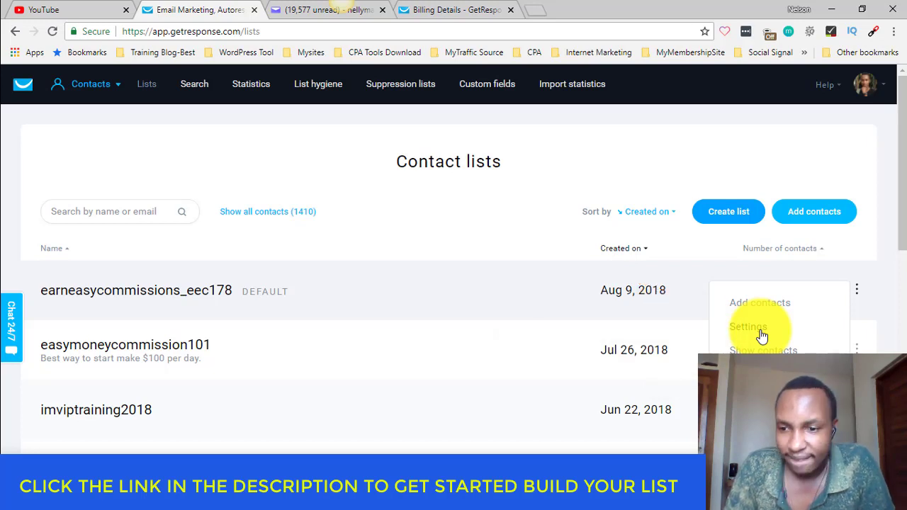
{"action": "left_click", "coordinate": [750, 326]}
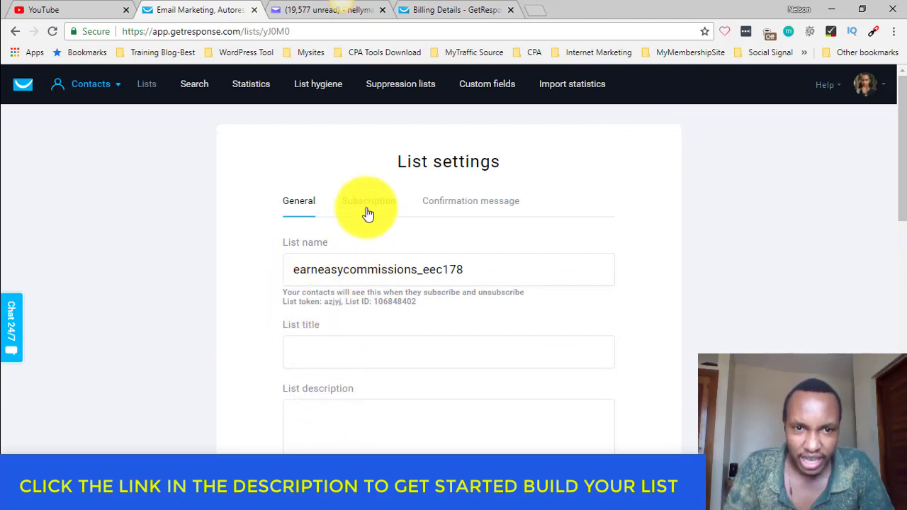
On the list's Subscription tab, switch subscription notifications off
{"action": "mouse_move", "coordinate": [376, 181]}
{"action": "left_mouse_down"}
{"action": "mouse_move", "coordinate": [354, 183]}
{"action": "mouse_move", "coordinate": [326, 211]}
{"action": "mouse_move", "coordinate": [372, 181]}
{"action": "left_mouse_up"}
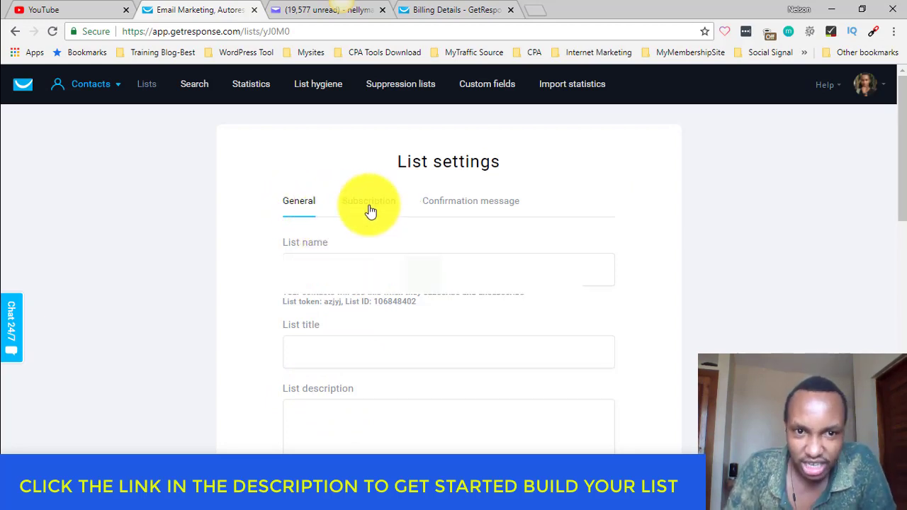
{"action": "left_click", "coordinate": [369, 206]}
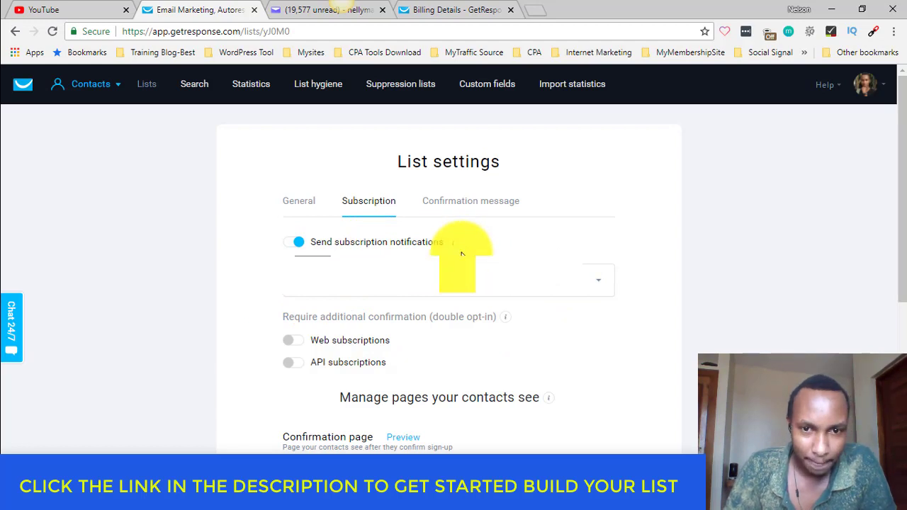
{"action": "left_click", "coordinate": [291, 245]}
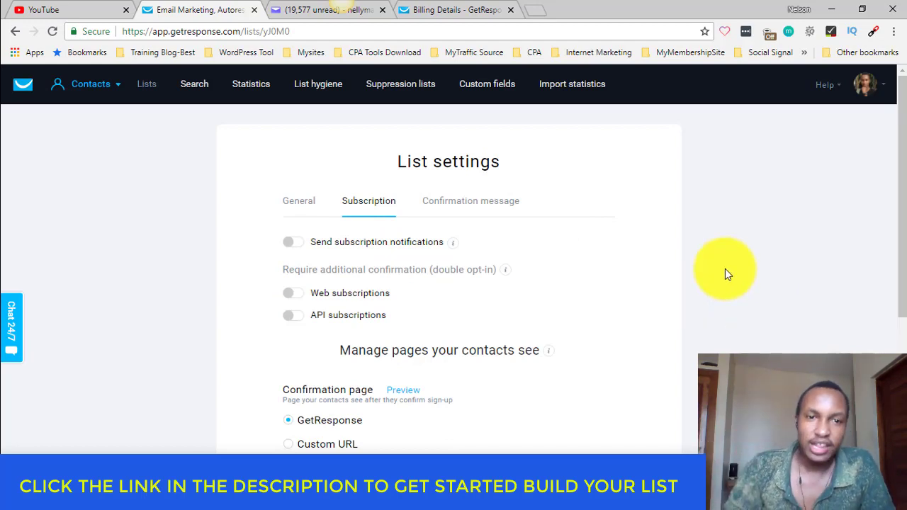
Turn subscription notifications back on and choose the notification email address
{"action": "left_click", "coordinate": [292, 243]}
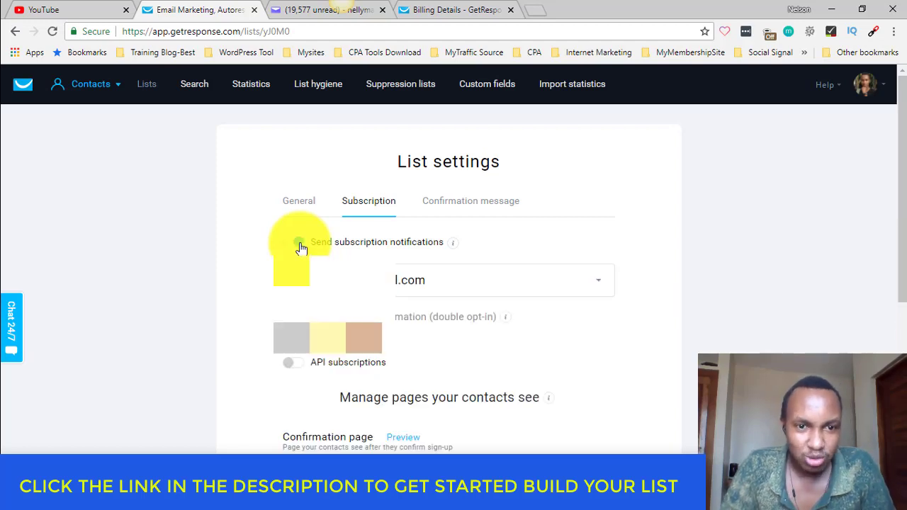
{"action": "left_click", "coordinate": [602, 287]}
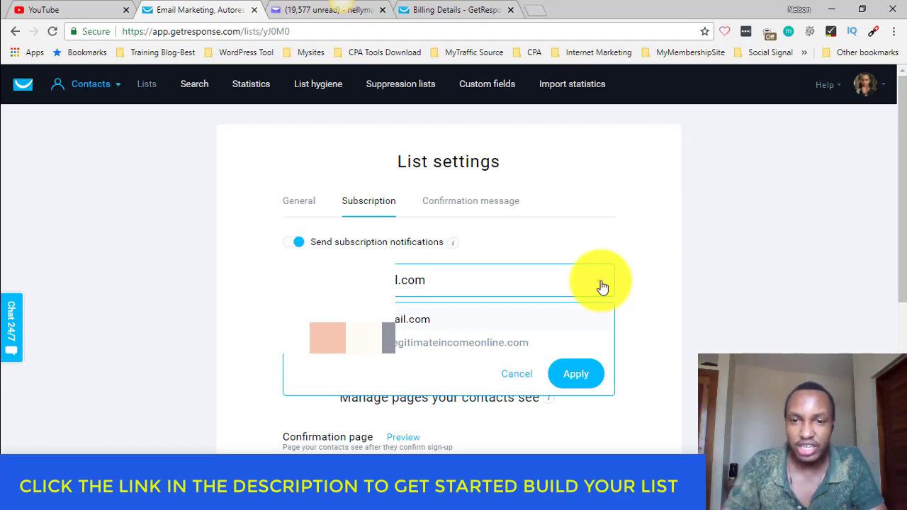
{"action": "left_click", "coordinate": [600, 303]}
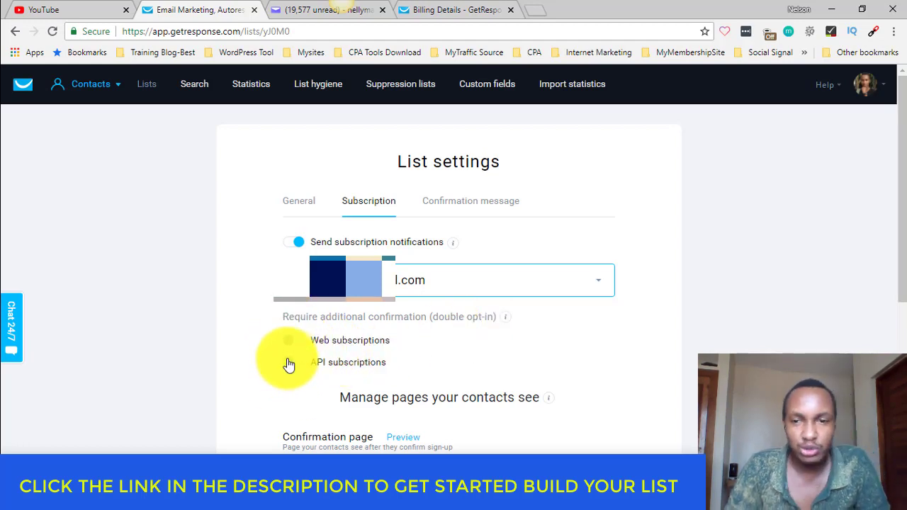
{"action": "mouse_move", "coordinate": [506, 317]}
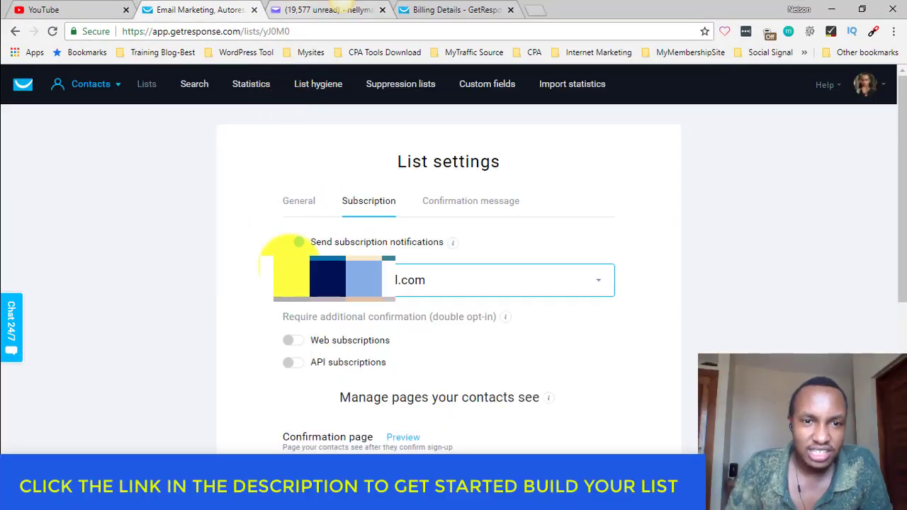
In Yahoo Mail, scroll through the GetResponse subscription notification emails in the search results
{"action": "left_click", "coordinate": [306, 10]}
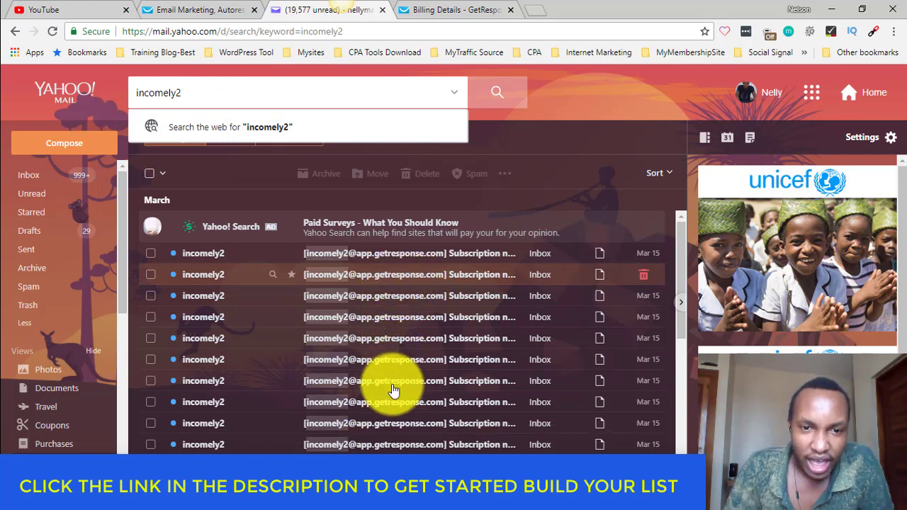
{"action": "scroll", "coordinate": [394, 391], "scroll_direction": "down", "scroll_amount": 1}
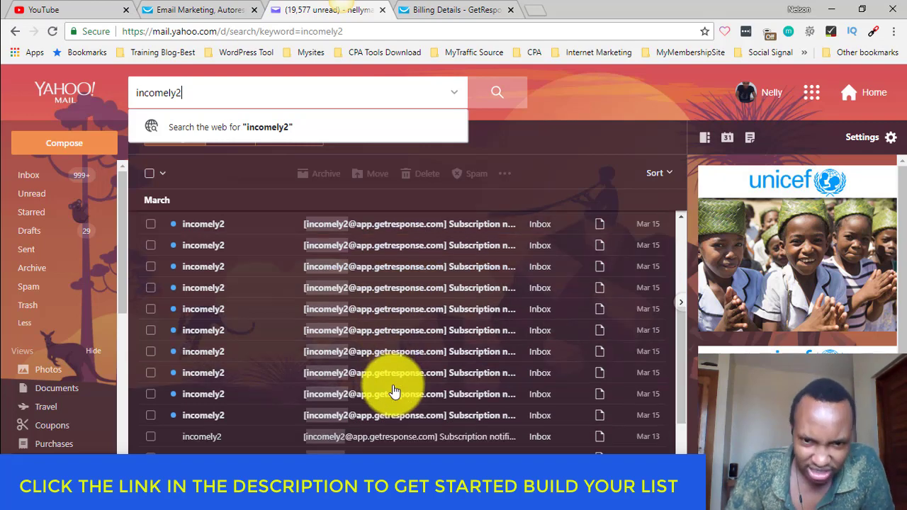
{"action": "scroll", "coordinate": [366, 436], "scroll_direction": "up", "scroll_amount": 1}
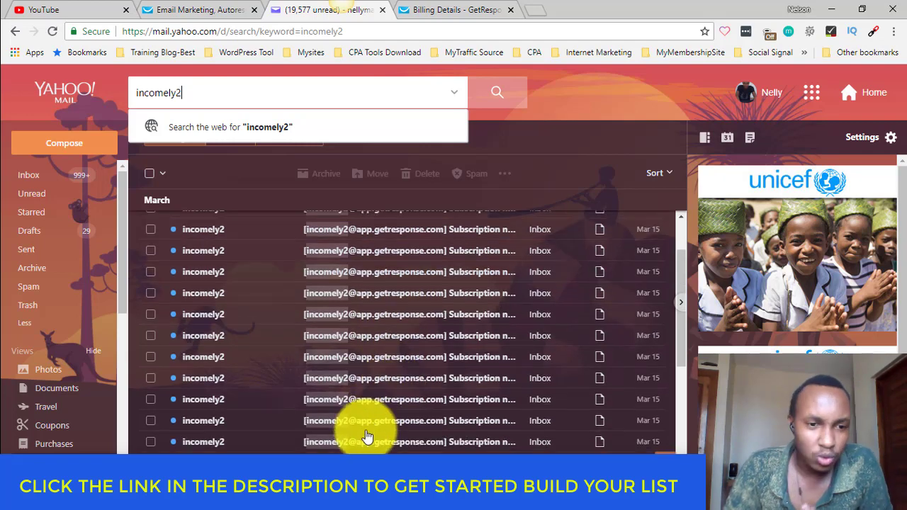
{"action": "scroll", "coordinate": [200, 310], "scroll_direction": "up", "scroll_amount": 1}
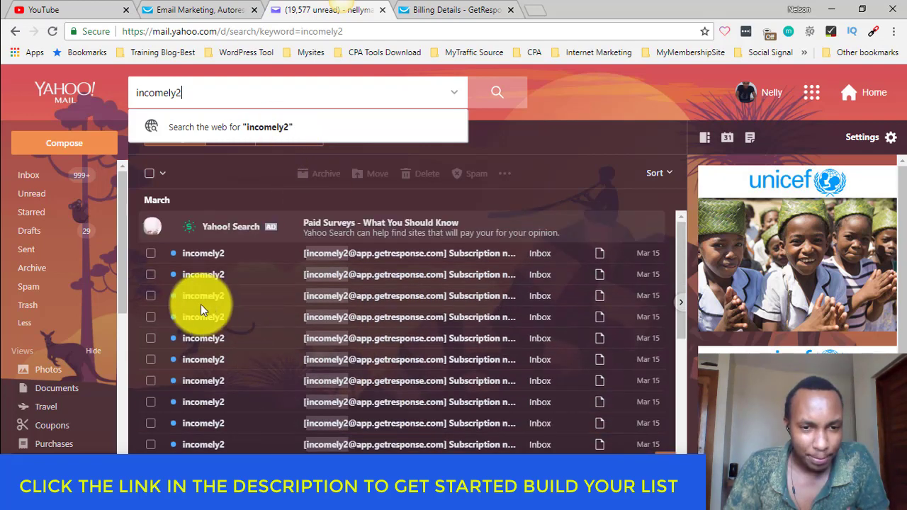